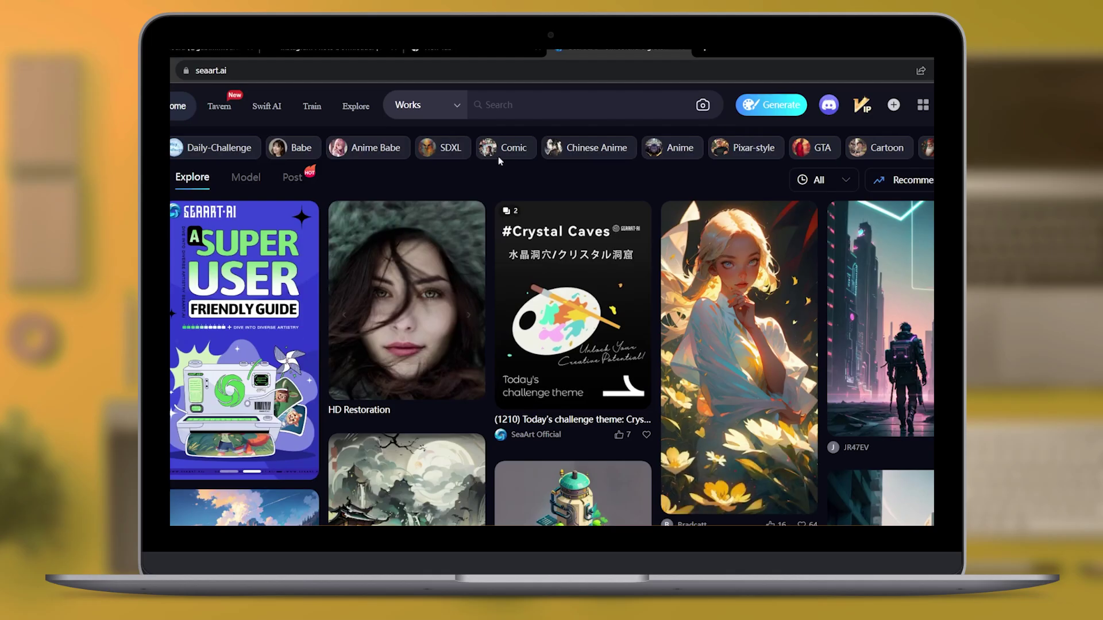
# Search SeaArt for 'Woman with brown hair' and reuse a long-haired portrait's prompt to generate images.
pyautogui.click(579, 105)
pyautogui.write('W')
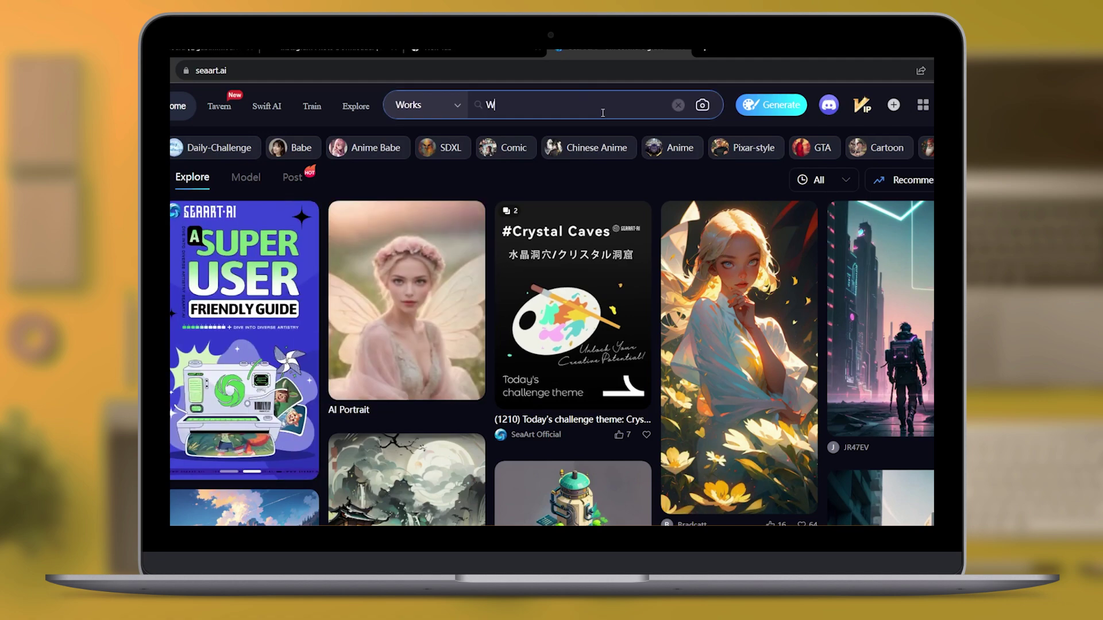
pyautogui.write('oman with brown hair')
pyautogui.press('Return')
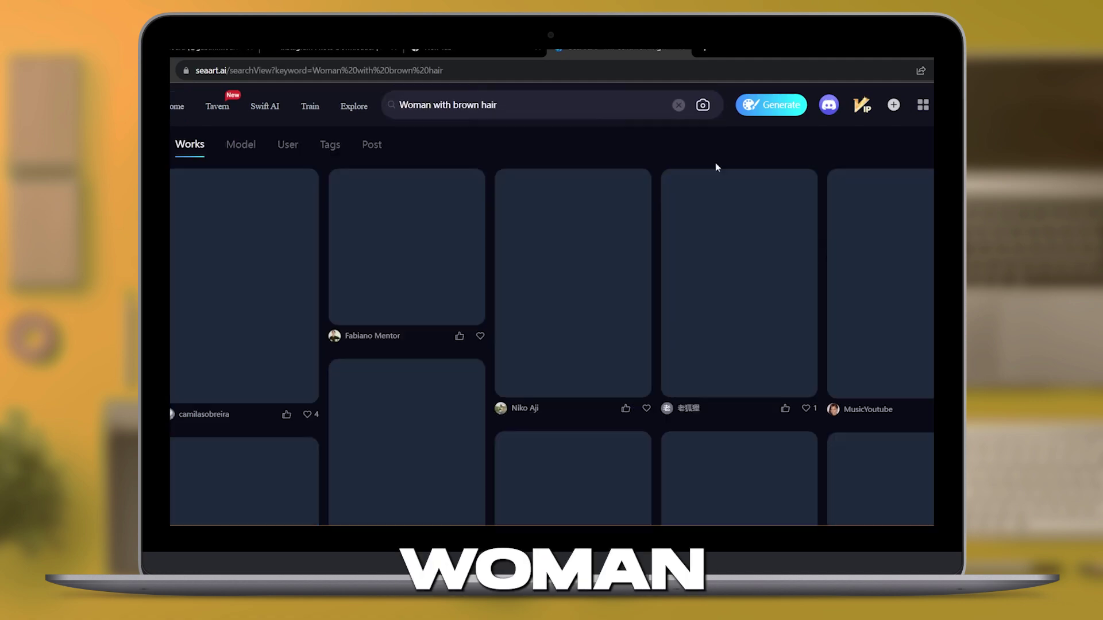
pyautogui.scroll(-3, 601, 316)
pyautogui.moveTo(406, 347)
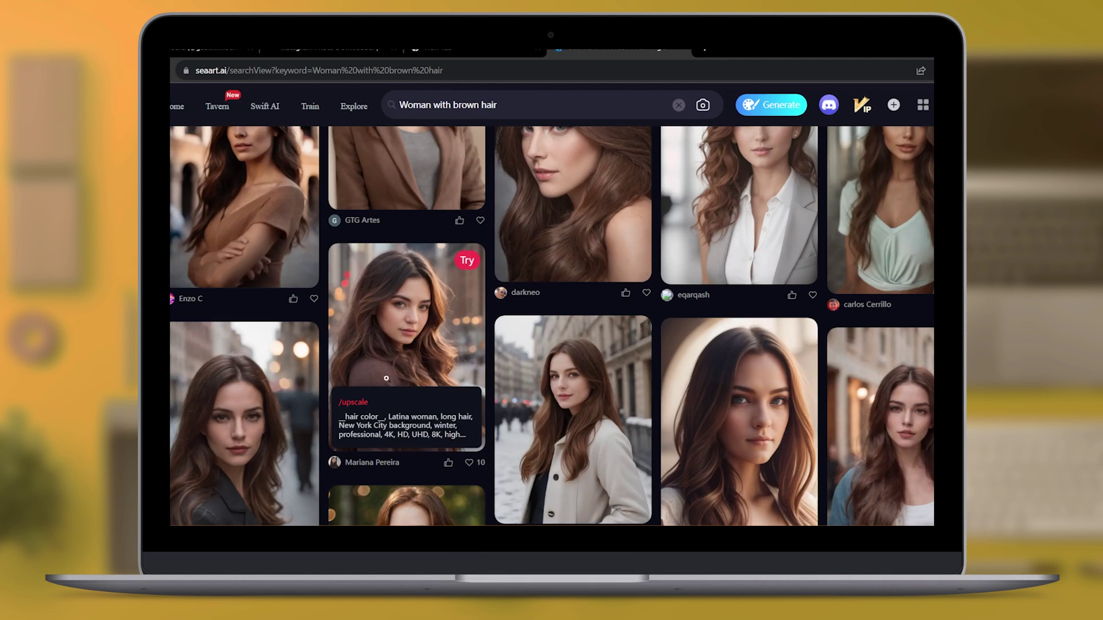
pyautogui.click(387, 379)
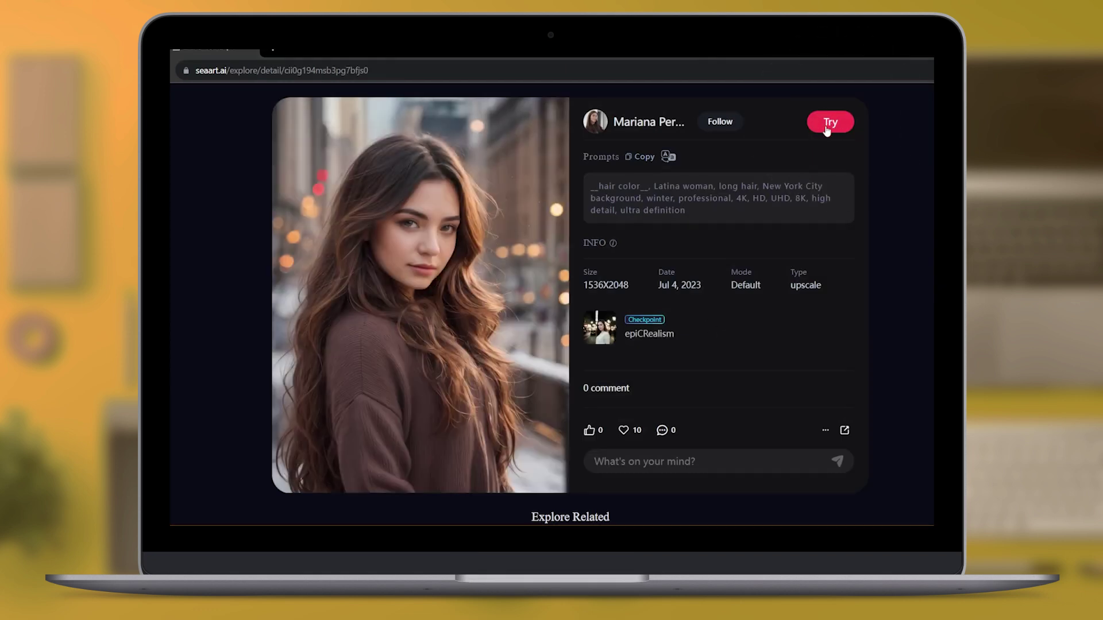
pyautogui.click(827, 127)
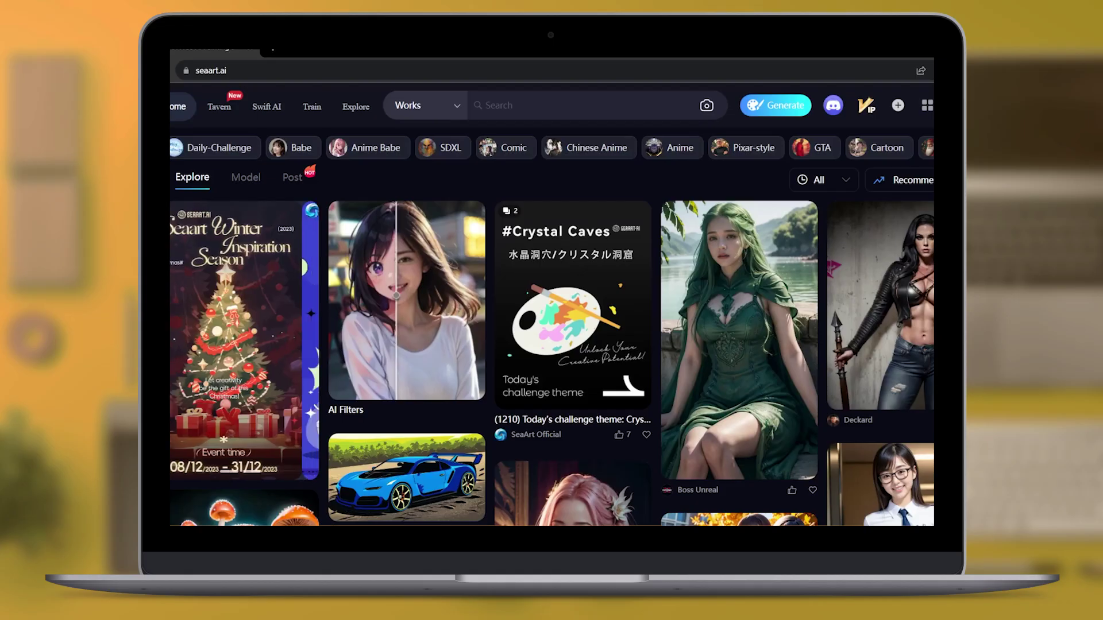
# Rerun the 'woman with brown hair' search from history and open a result's details.
pyautogui.click(516, 105)
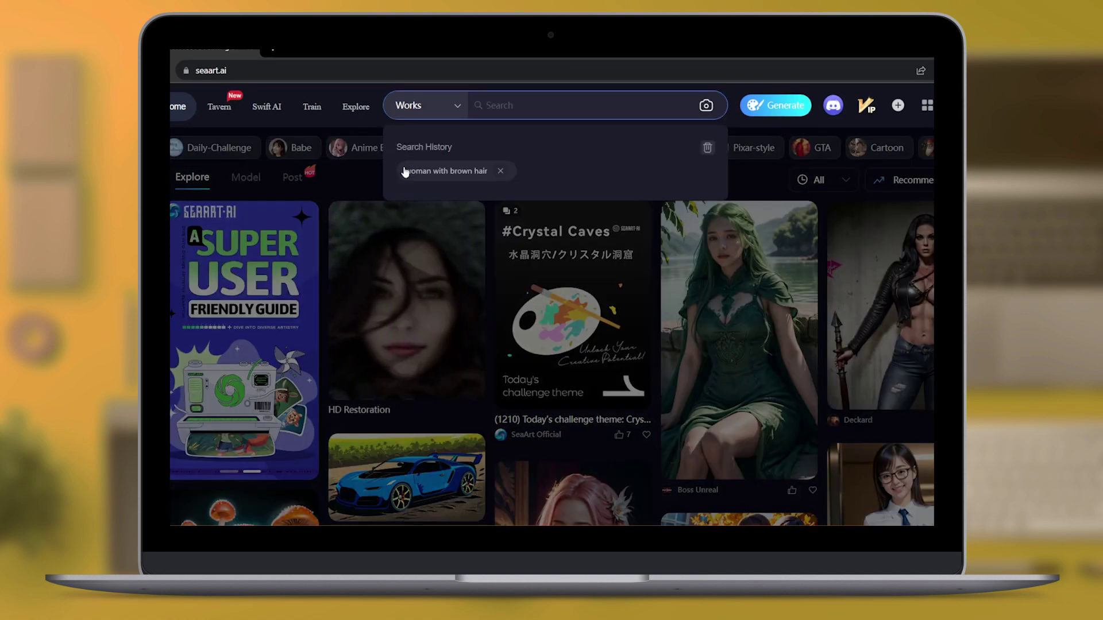
pyautogui.click(435, 172)
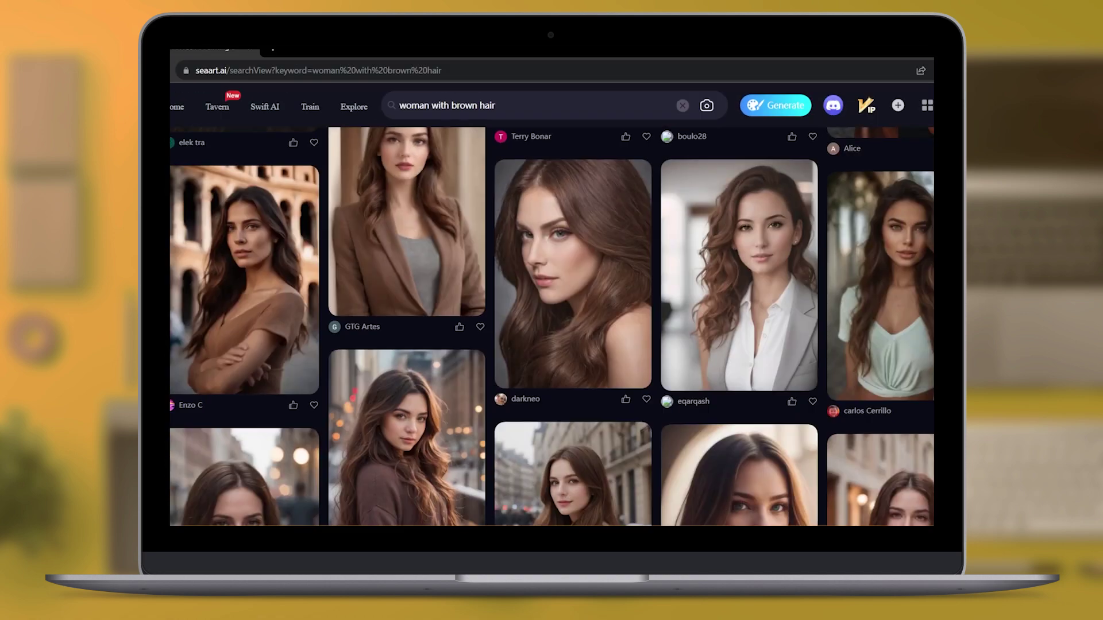
pyautogui.click(397, 227)
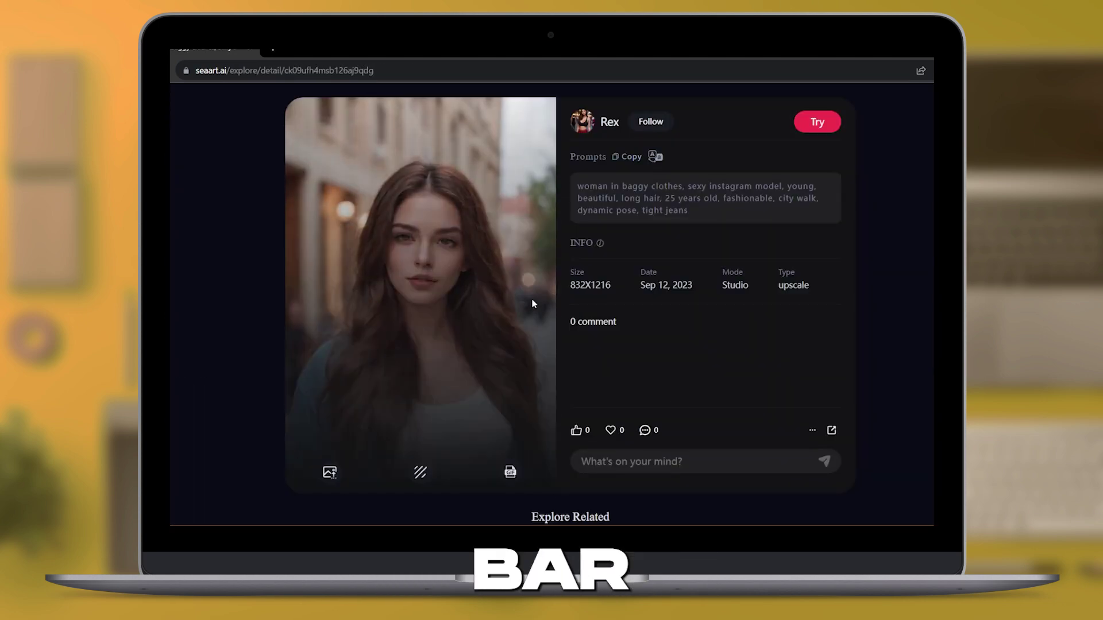
pyautogui.scroll(-5, 211, 313)
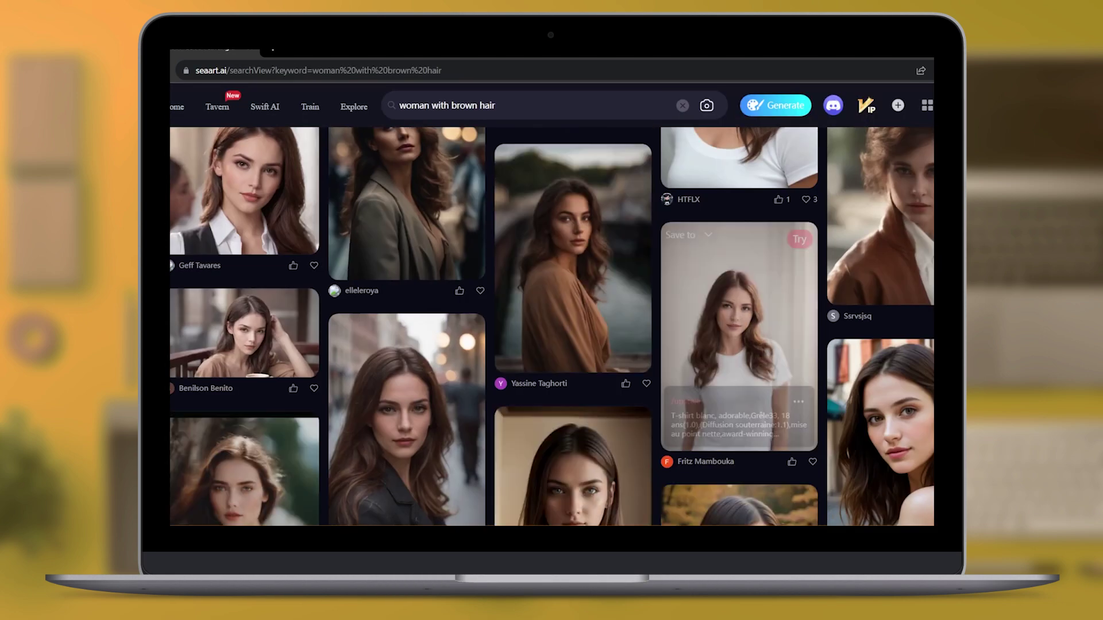
pyautogui.scroll(-5, 212, 313)
pyautogui.scroll(-5, 211, 313)
pyautogui.scroll(-5, 211, 313)
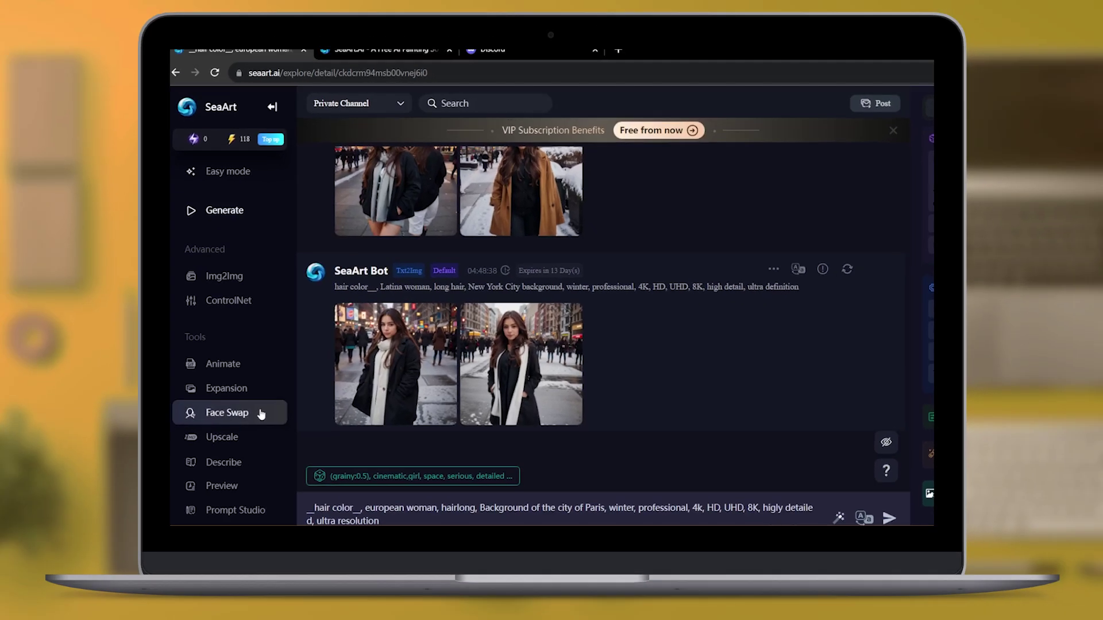
# Open SeaArt's Face Swap tool from the Tools sidebar.
pyautogui.click(260, 414)
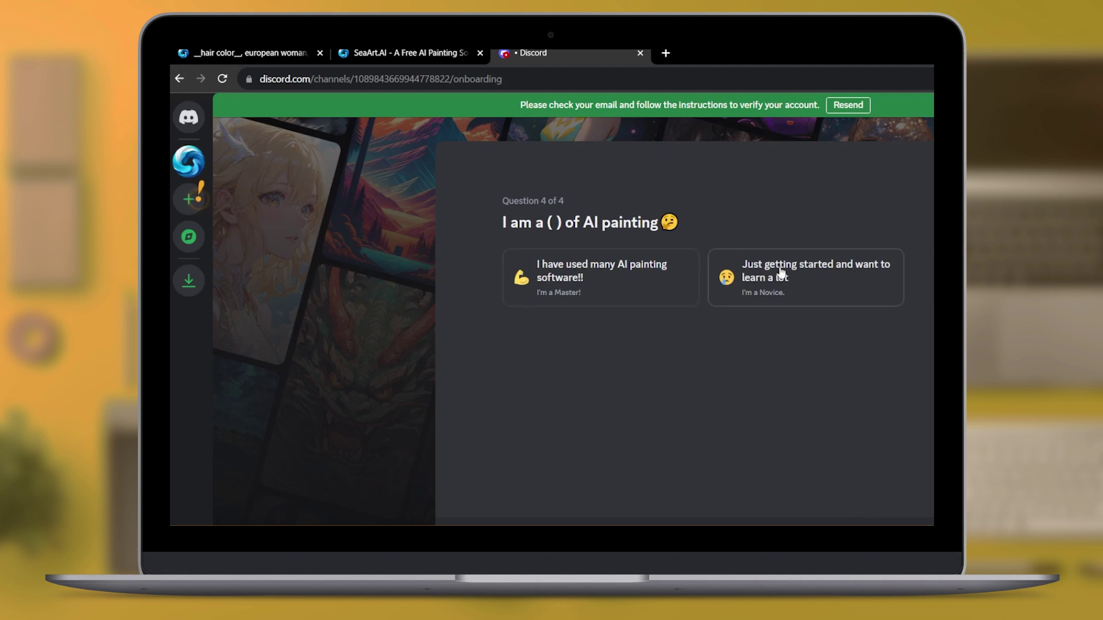
# Create the 'Face swap' Discord server and visit its InsightFace swapping_discord GitHub page.
pyautogui.click(778, 271)
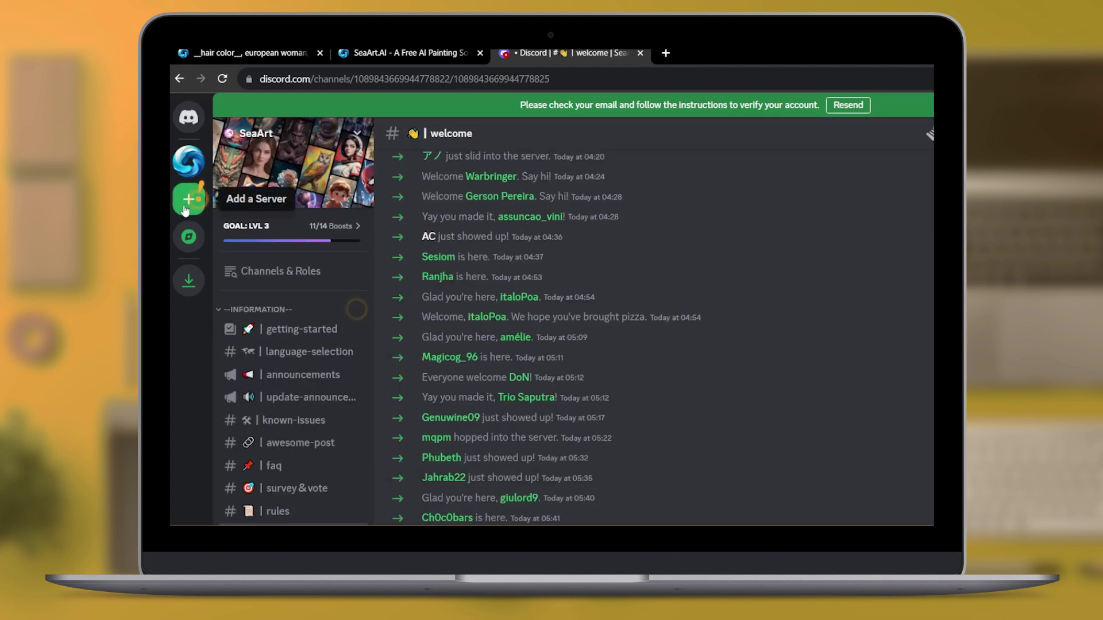
pyautogui.click(195, 199)
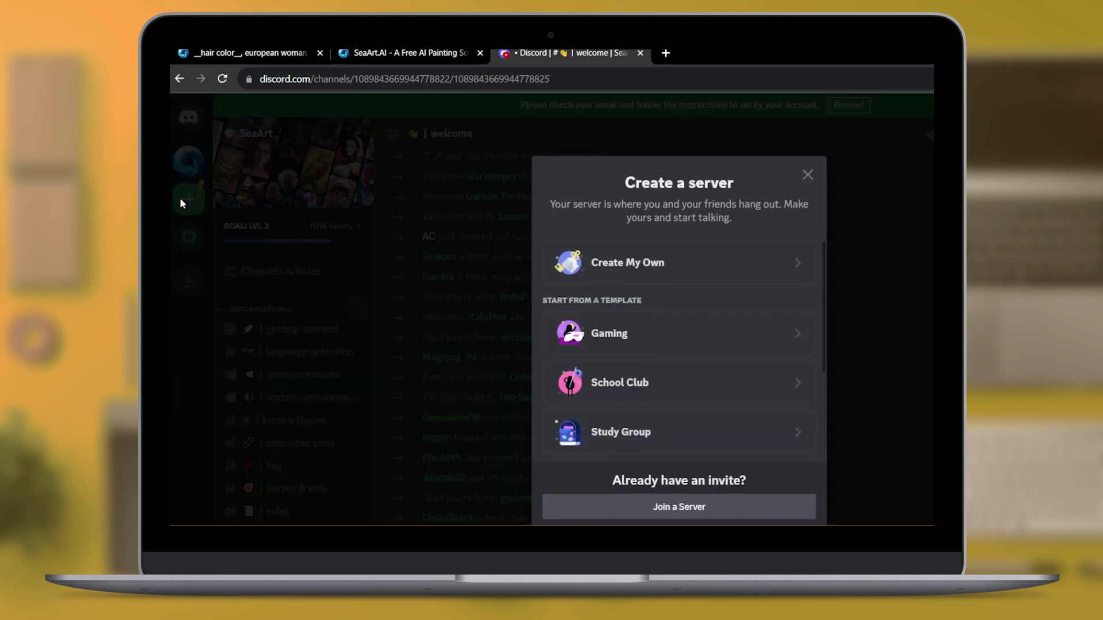
pyautogui.click(680, 269)
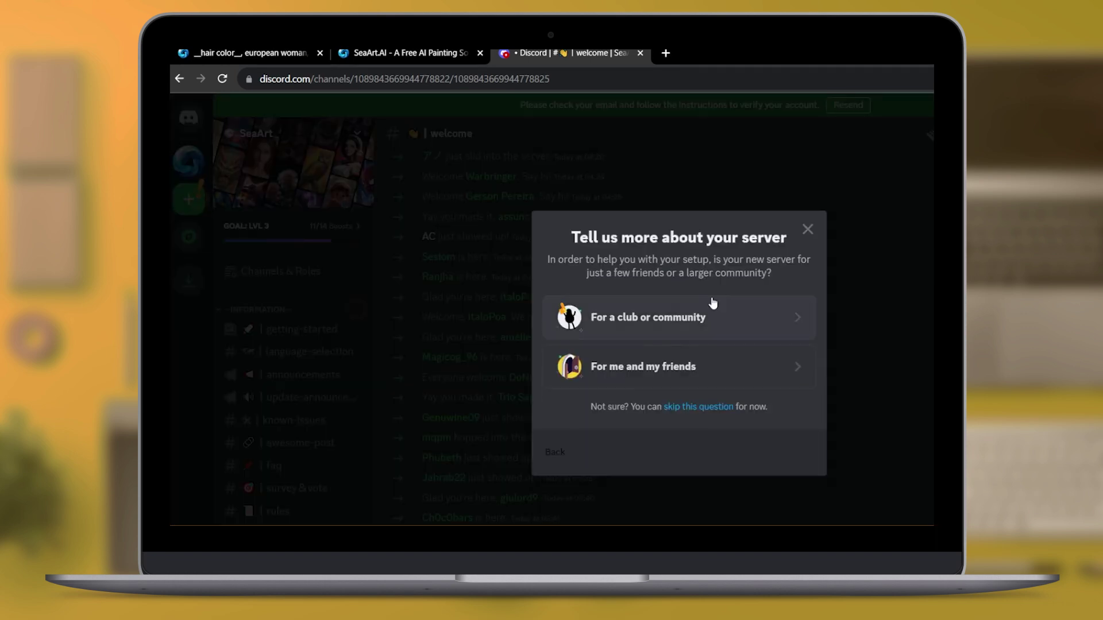
pyautogui.click(690, 365)
pyautogui.write('Face swap')
pyautogui.click(779, 450)
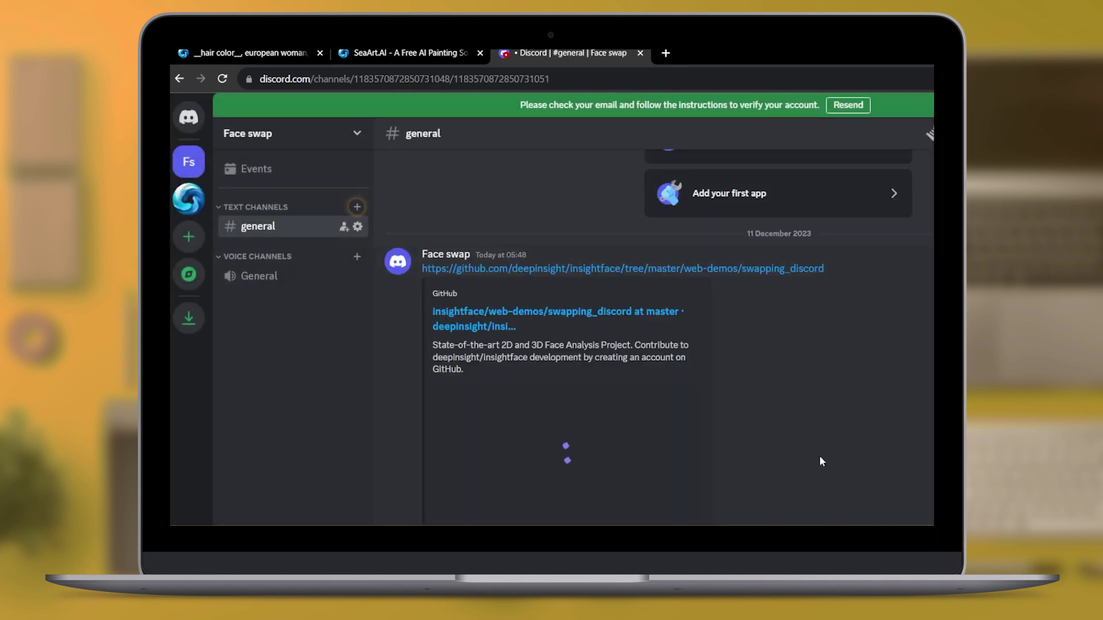
pyautogui.click(530, 323)
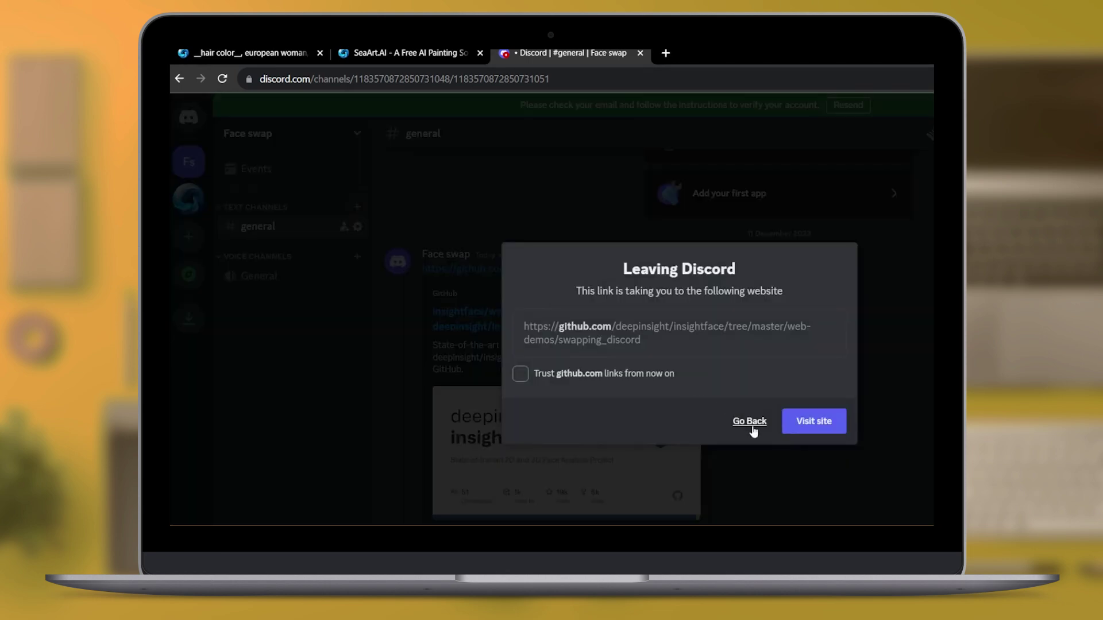
pyautogui.click(804, 430)
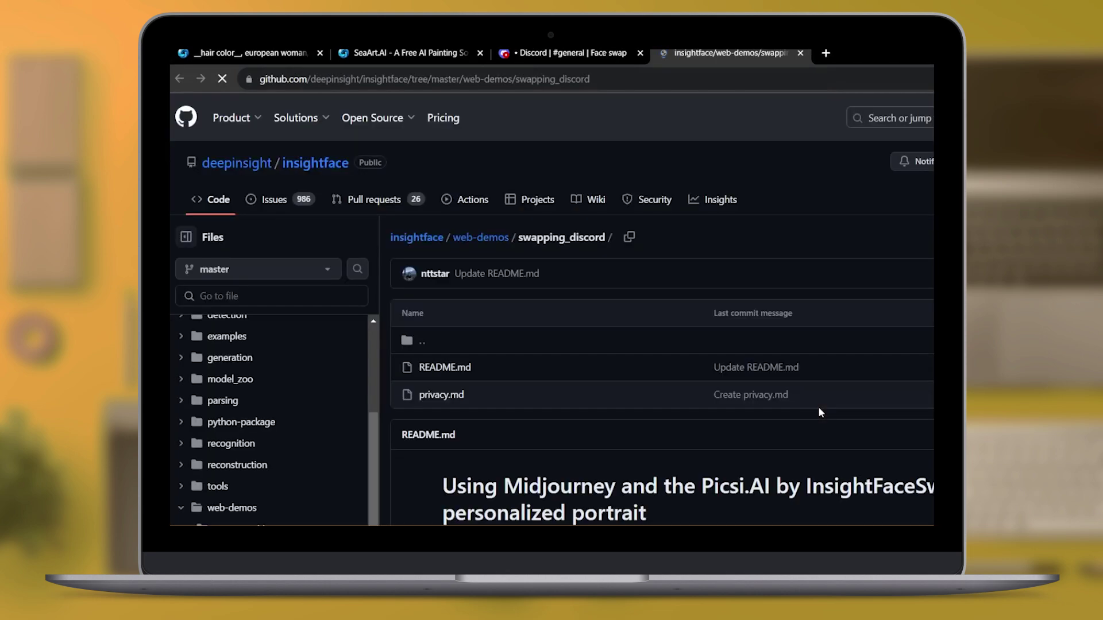
pyautogui.scroll(-2, 662, 345)
pyautogui.scroll(-2, 662, 346)
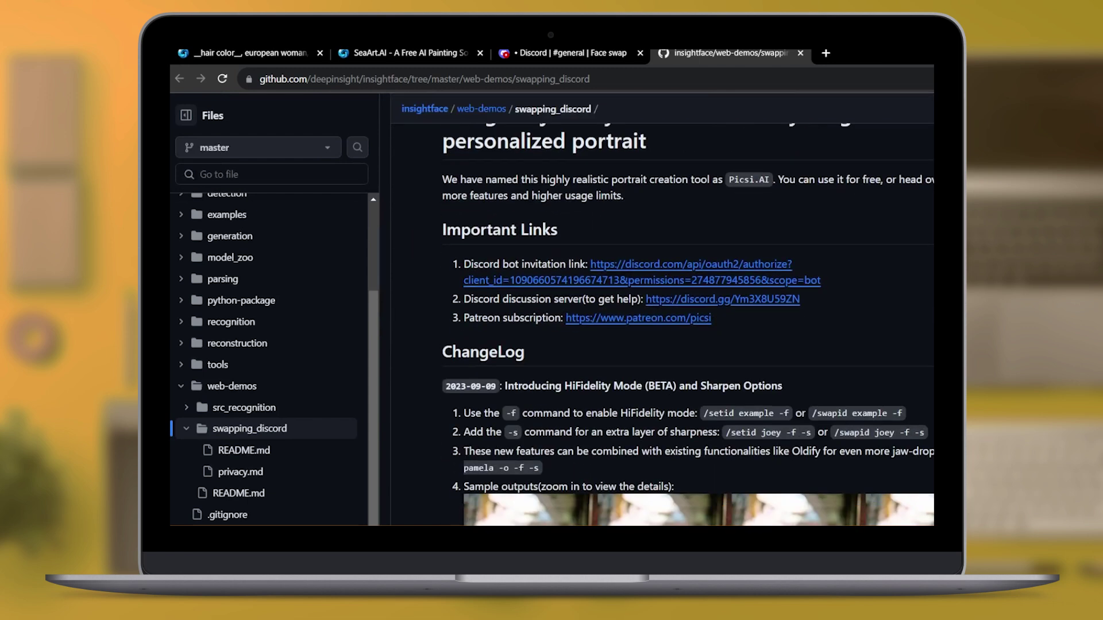
pyautogui.scroll(-1, 663, 346)
pyautogui.scroll(-1, 662, 345)
pyautogui.scroll(-1, 662, 344)
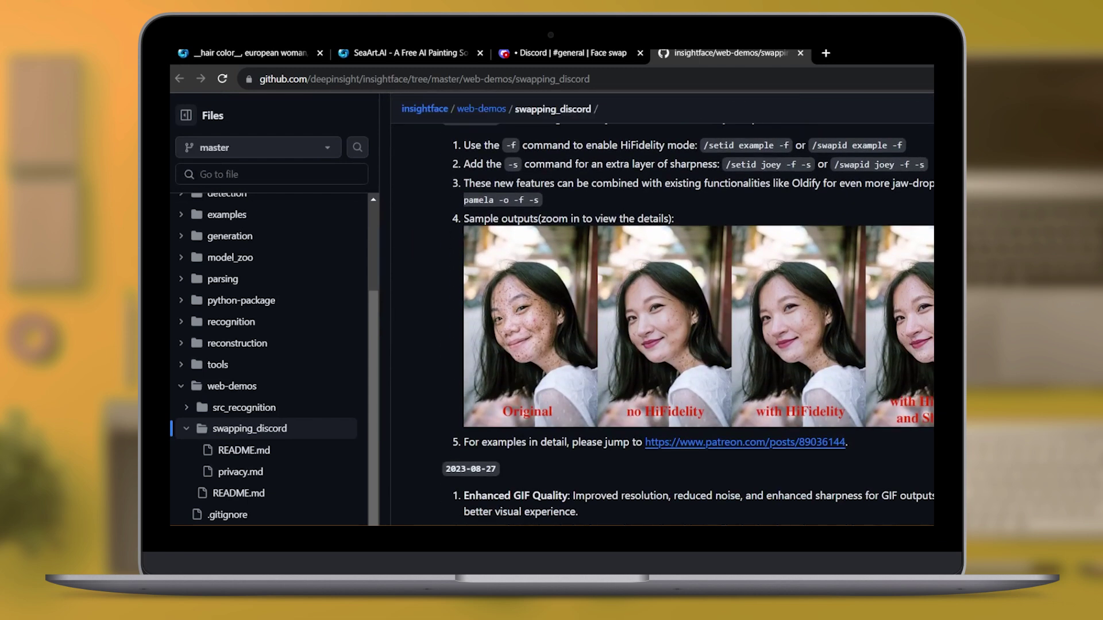
pyautogui.scroll(-1, 662, 345)
pyautogui.scroll(-4, 663, 346)
pyautogui.scroll(-1, 661, 344)
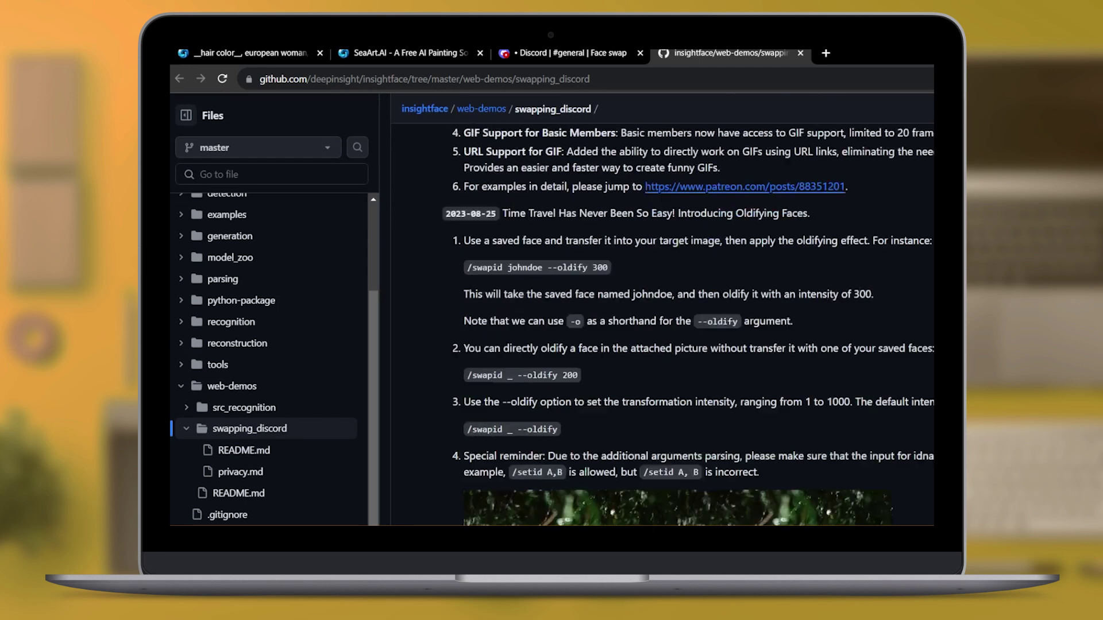
pyautogui.scroll(-2, 661, 344)
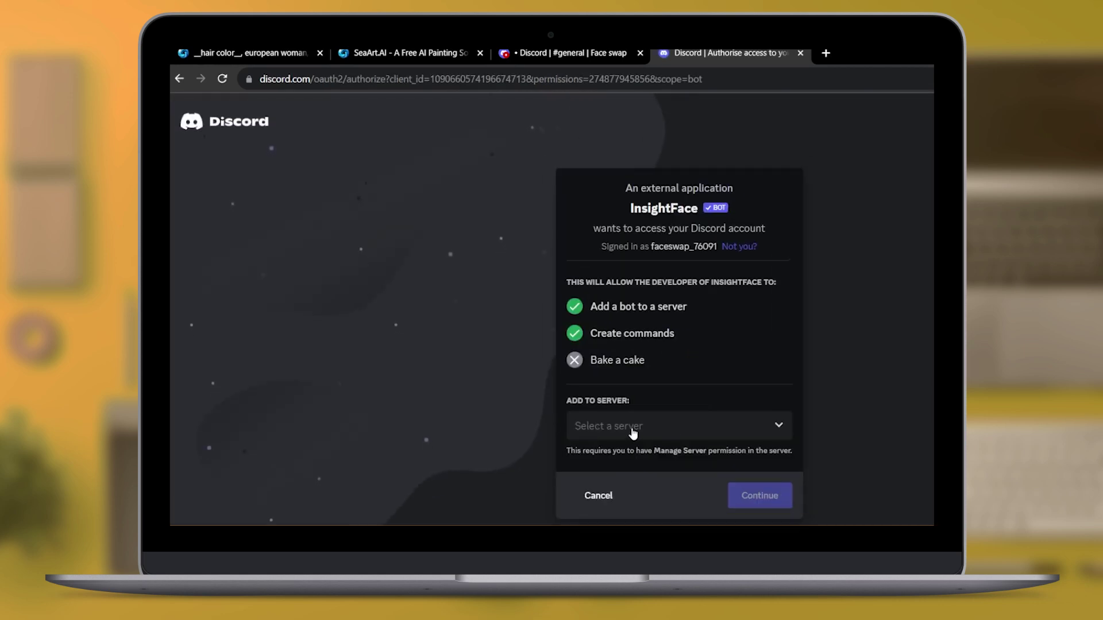
# Authorise the InsightFace bot for the Face swap server, passing the captcha.
pyautogui.click(758, 493)
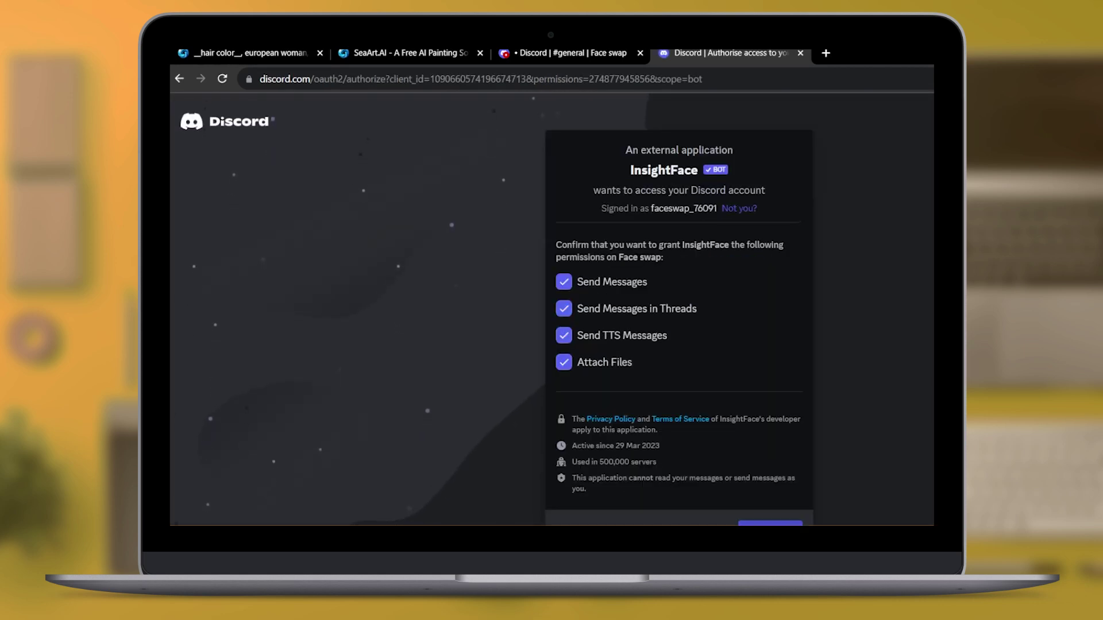
pyautogui.click(763, 523)
pyautogui.click(594, 403)
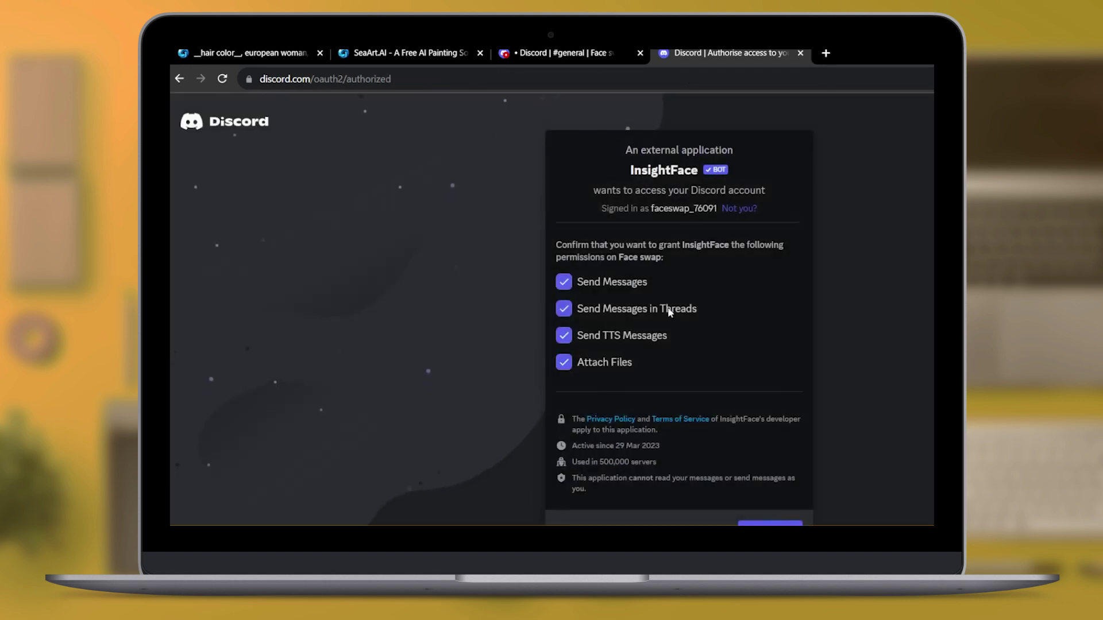
pyautogui.click(679, 421)
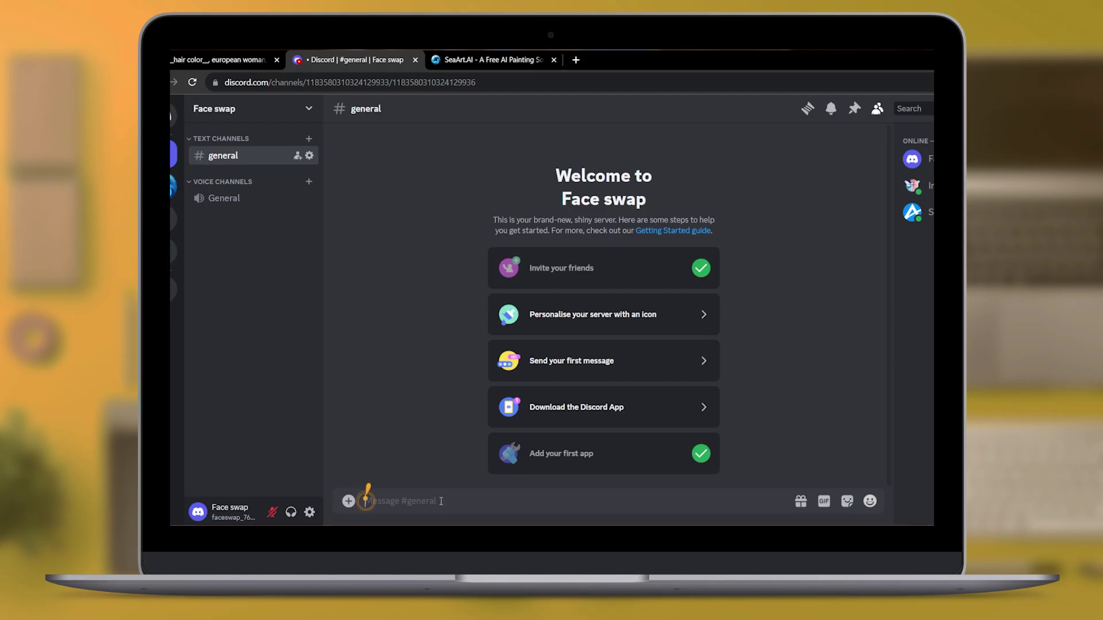
pyautogui.write('/saveid')
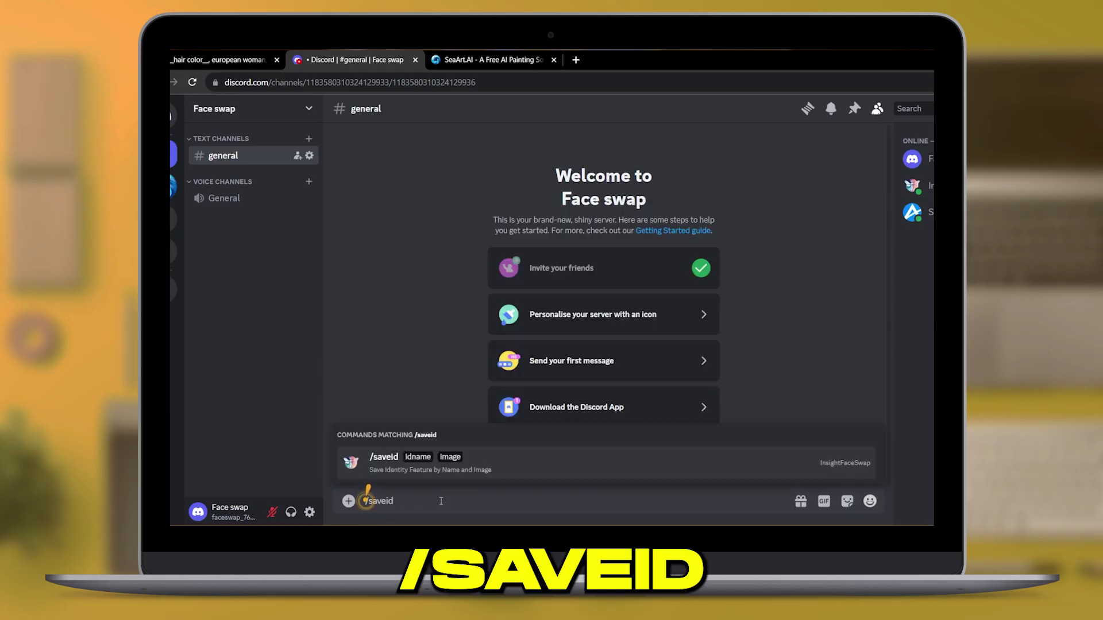
# Send /saveid with idname Rosa and the long-haired woman's portrait attached.
pyautogui.press('Return')
pyautogui.write('Rosa')
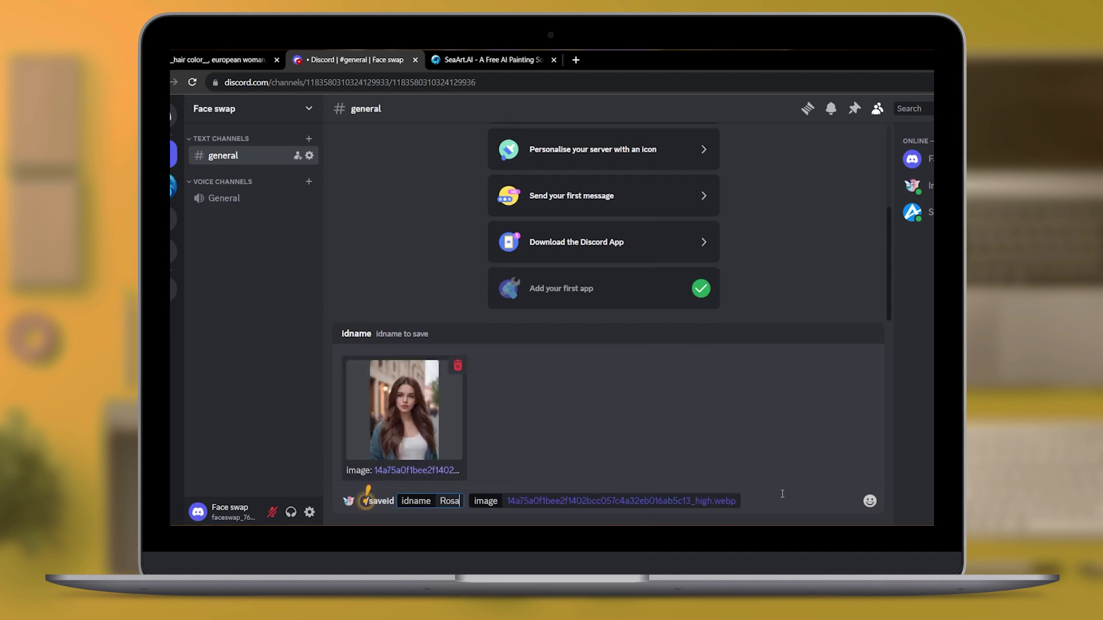
pyautogui.press('Return')
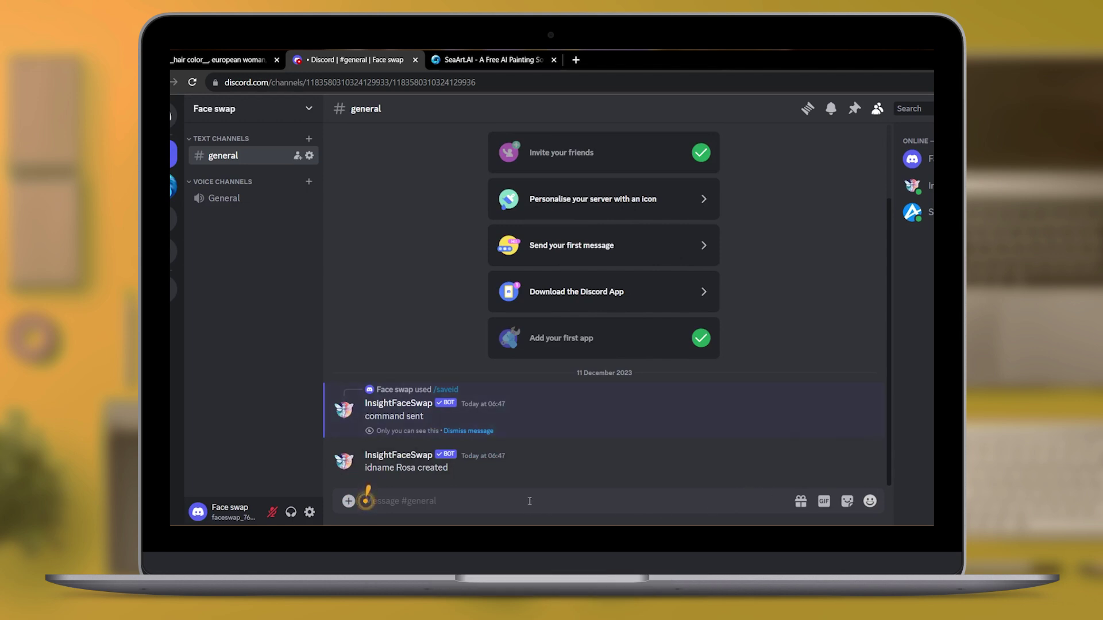
pyautogui.write('/swa')
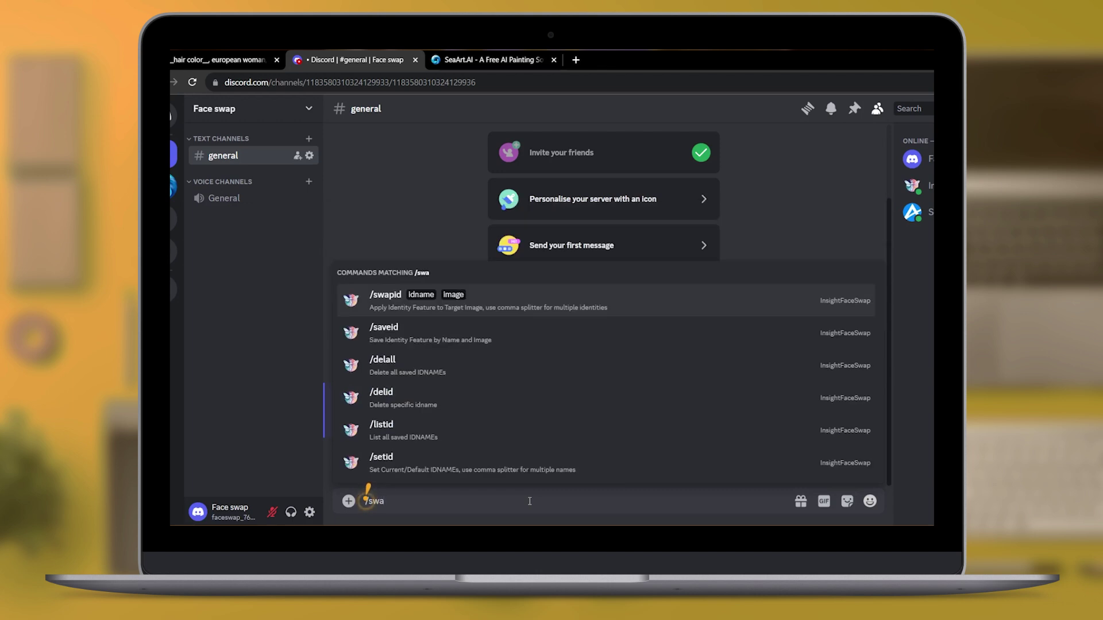
pyautogui.write('pid')
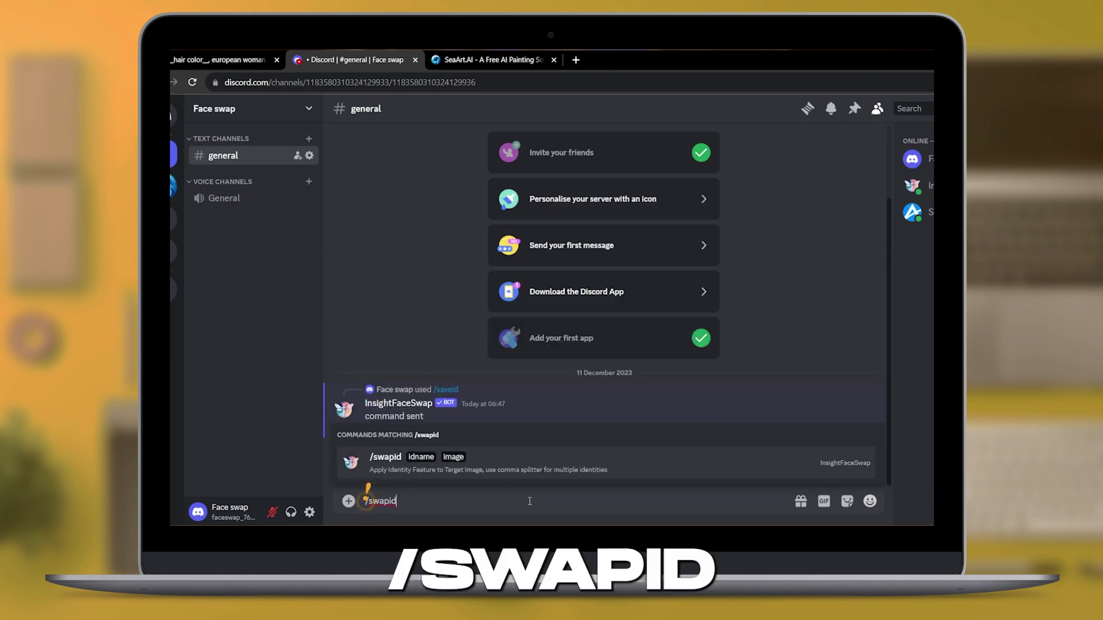
# Run /swapid with Rosa on a dragged-in target photo and enlarge the swapped result.
pyautogui.press('Tab')
pyautogui.write('os')
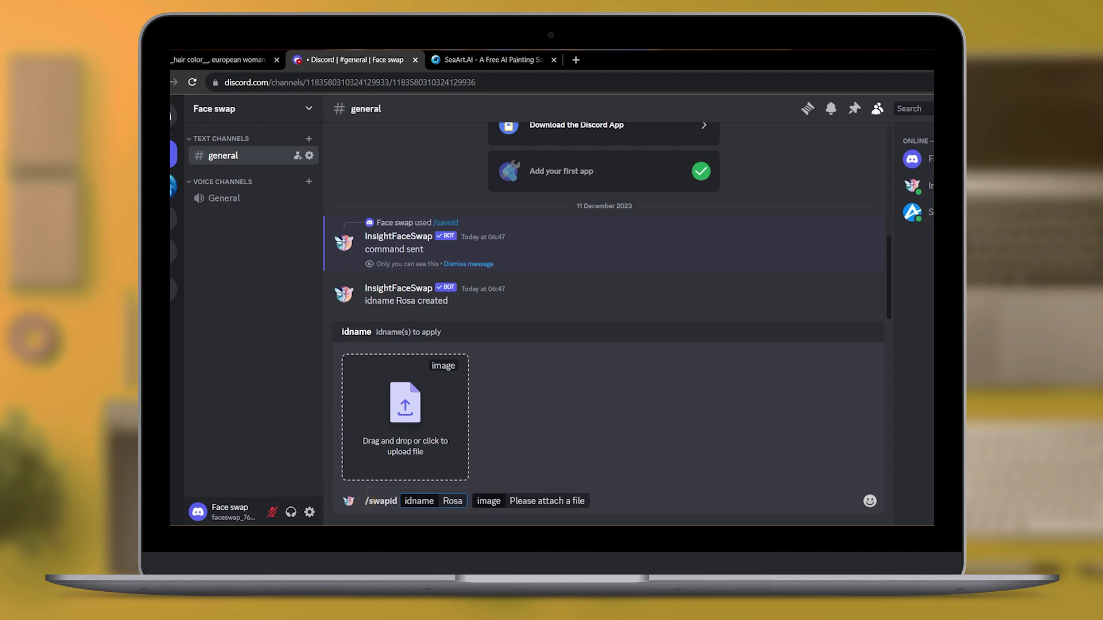
pyautogui.moveTo(172, 436); pyautogui.dragTo(427, 436)
pyautogui.press('Return')
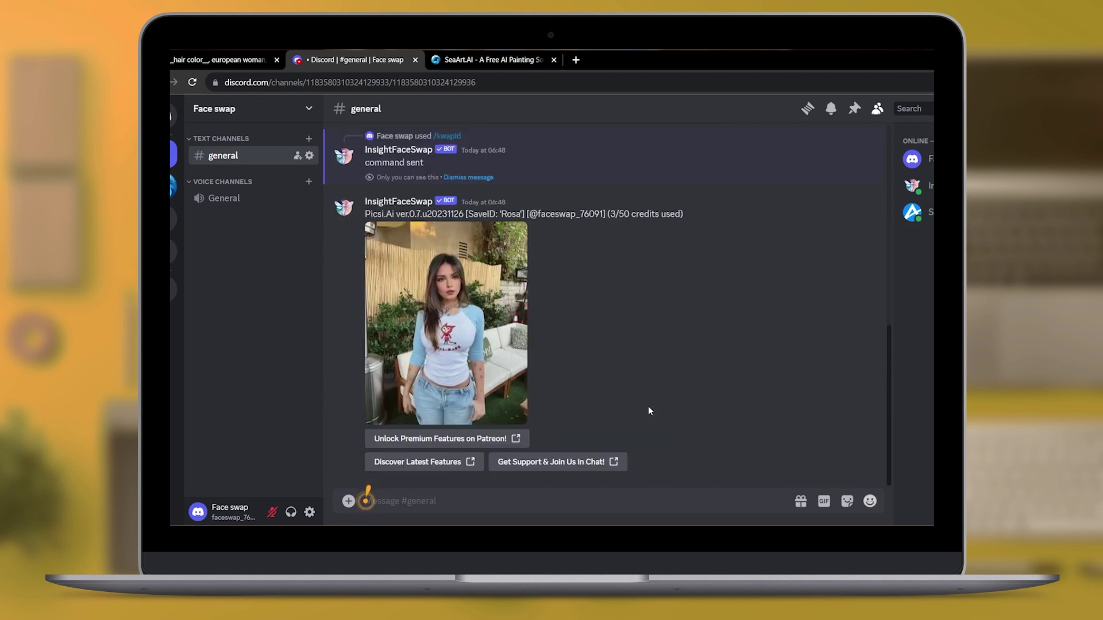
pyautogui.click(510, 384)
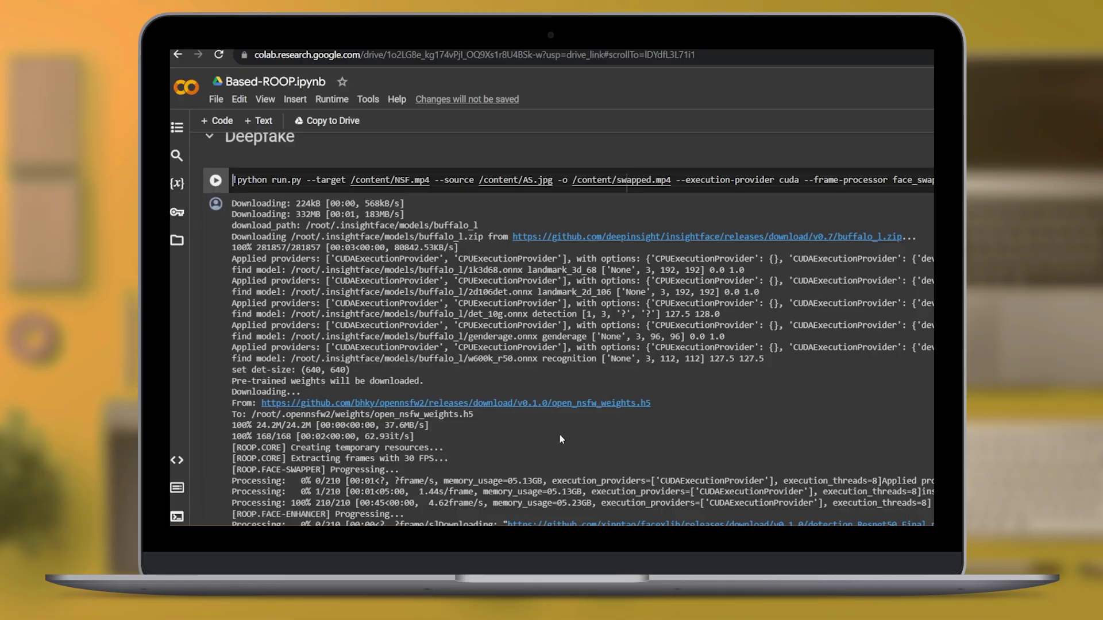
# Run the Deepfake cell, accepting the notebook authorship warning.
pyautogui.hotkey('ctrl', 'Return')
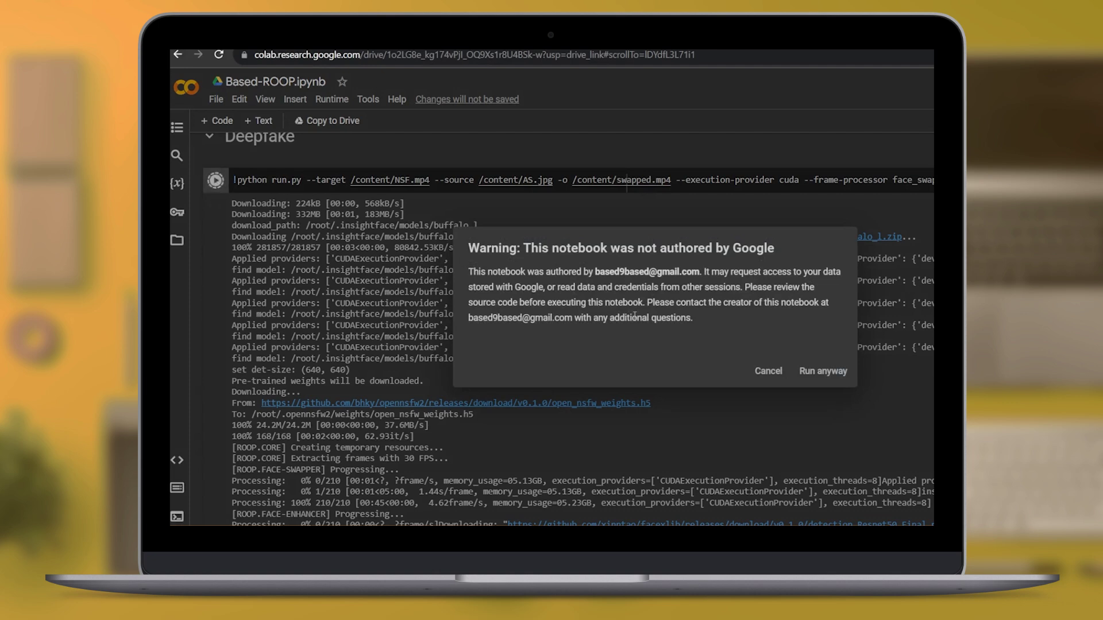
pyautogui.click(814, 372)
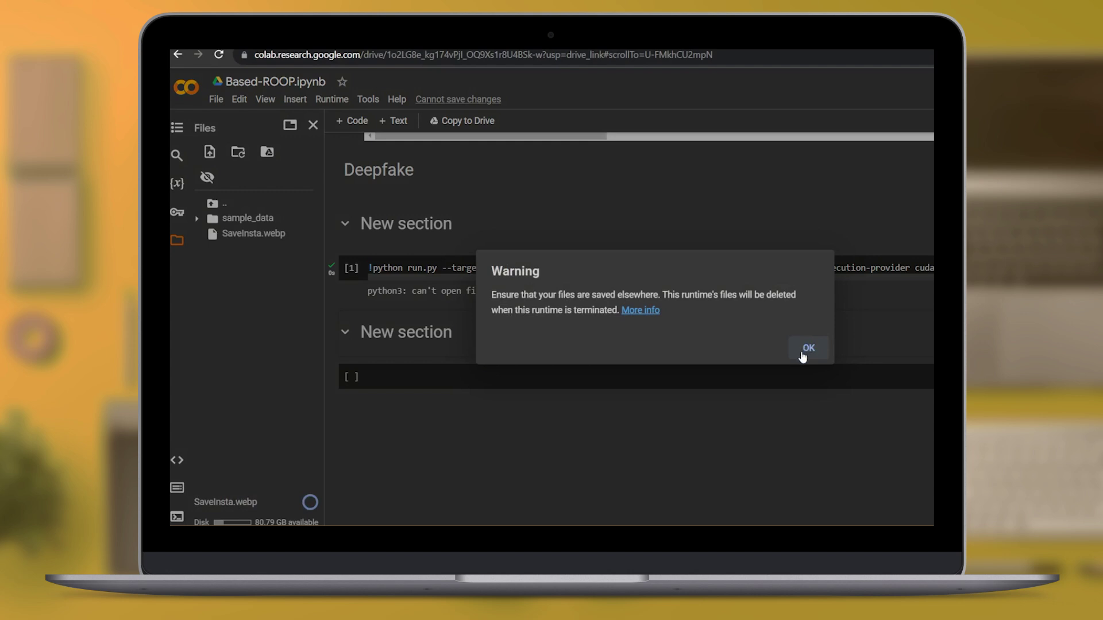
# Point the Deepfake command at the uploaded SaveInsta.jpg and SaveInsta.mp4 paths and rerun it.
pyautogui.click(806, 348)
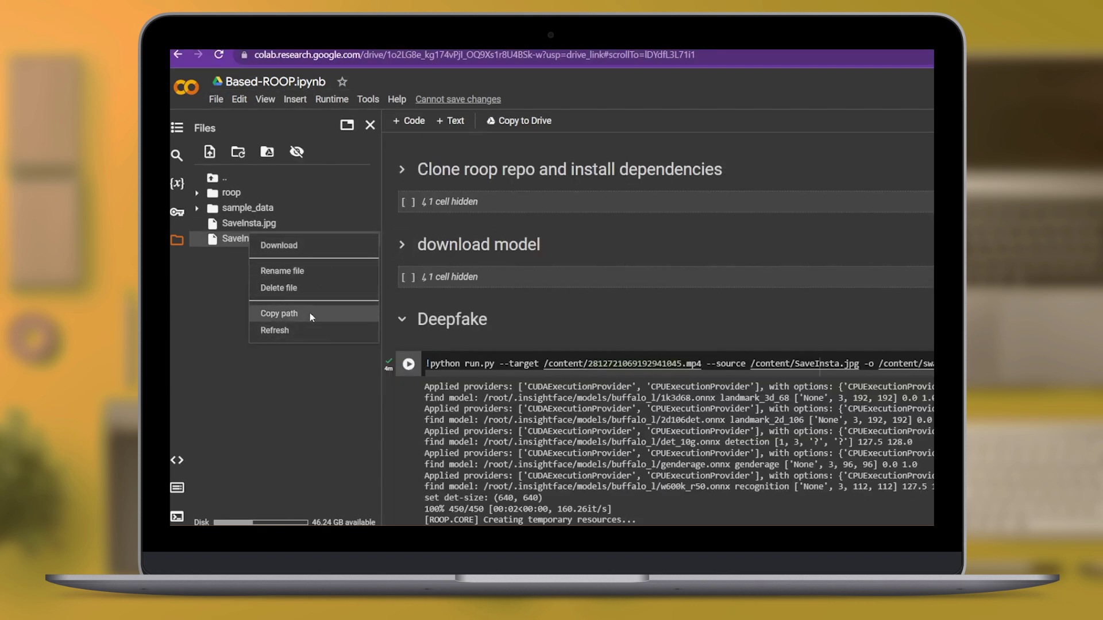
pyautogui.click(309, 313)
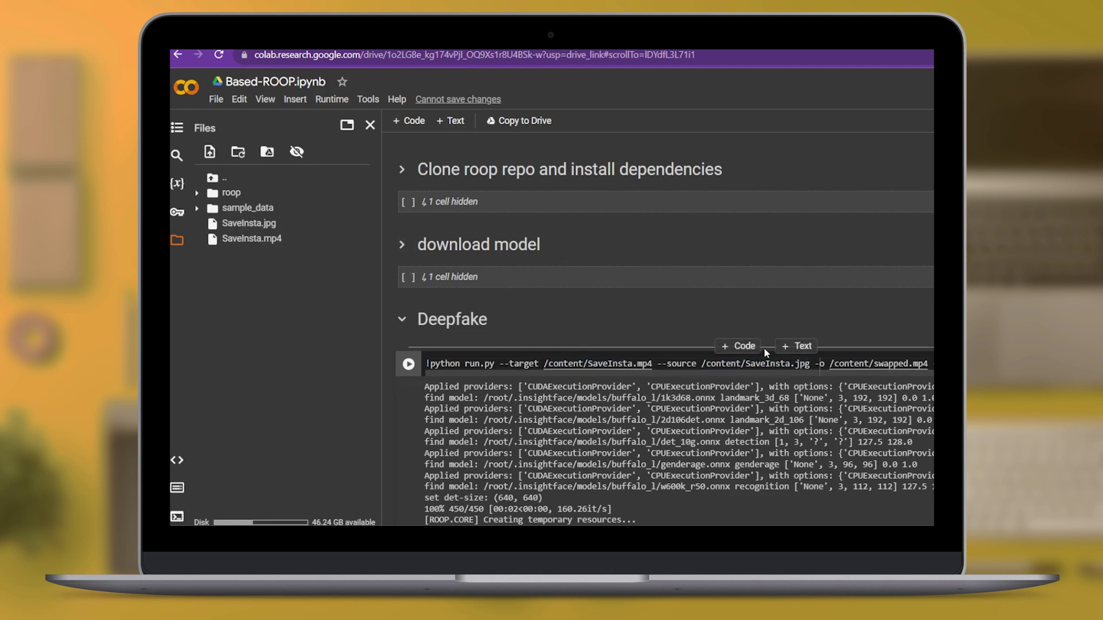
pyautogui.click(411, 365)
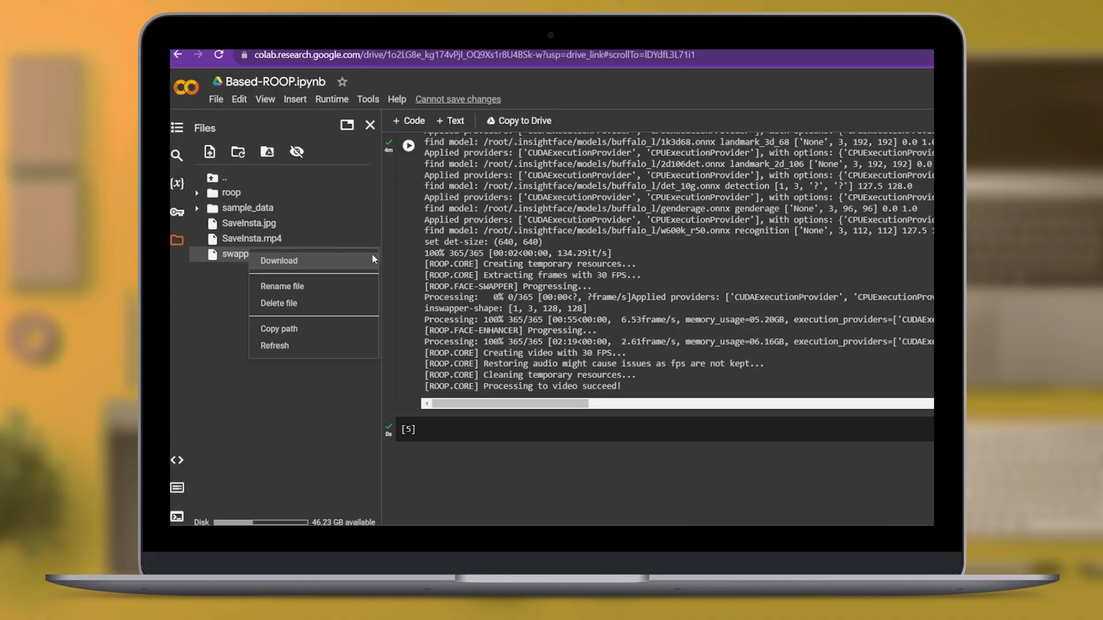
# Download the rendered swapped.mp4 from the Files panel.
pyautogui.click(308, 259)
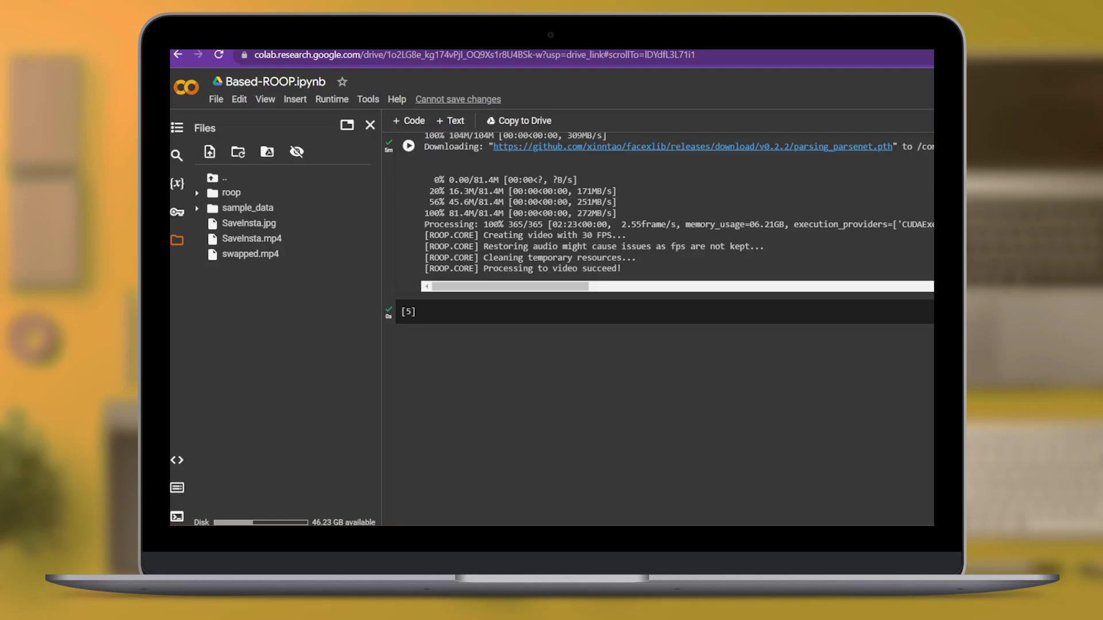
# Delete swapped.mp4 and rerun the Deepfake cell targeting the new 3100534836402741643.mp4 video.
pyautogui.click(334, 312)
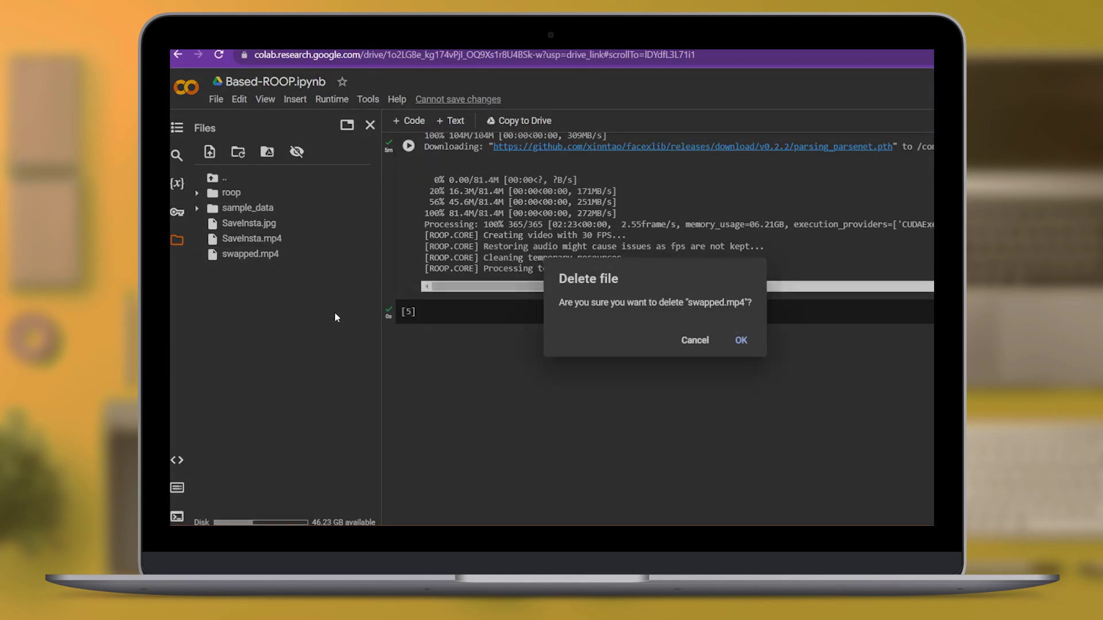
pyautogui.click(746, 345)
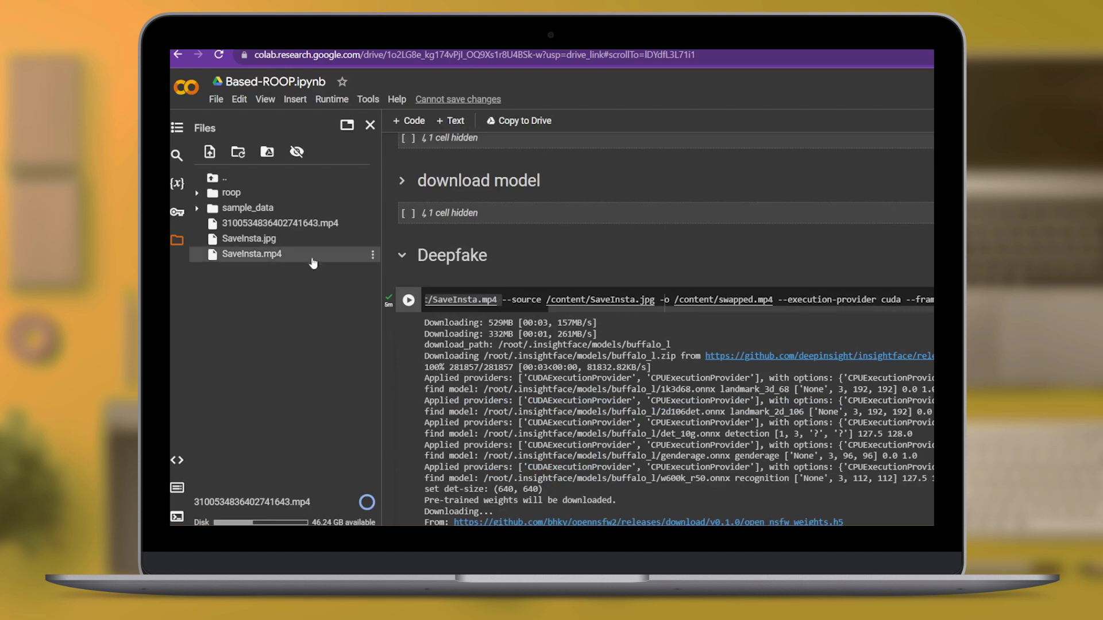
pyautogui.rightClick(220, 222)
pyautogui.click(251, 296)
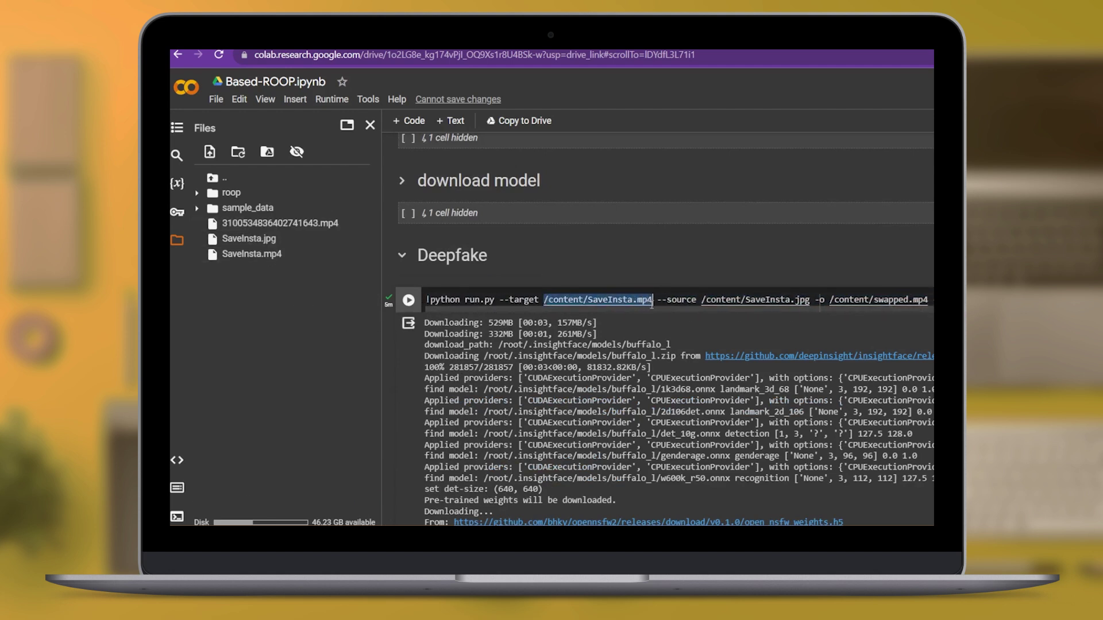
pyautogui.hotkey('ctrl', 'Return')
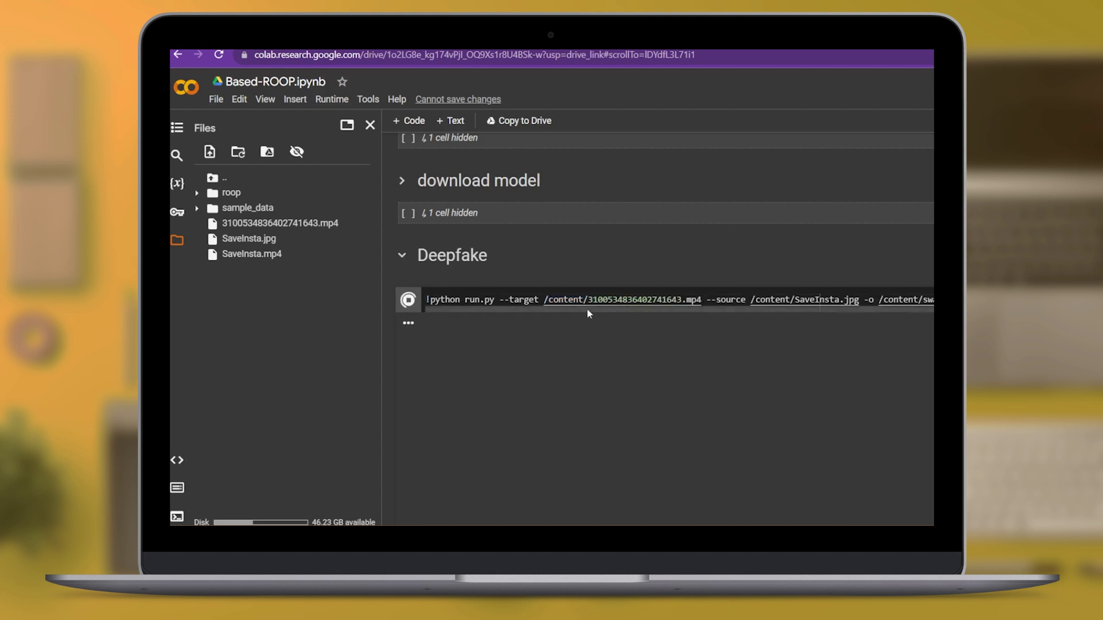